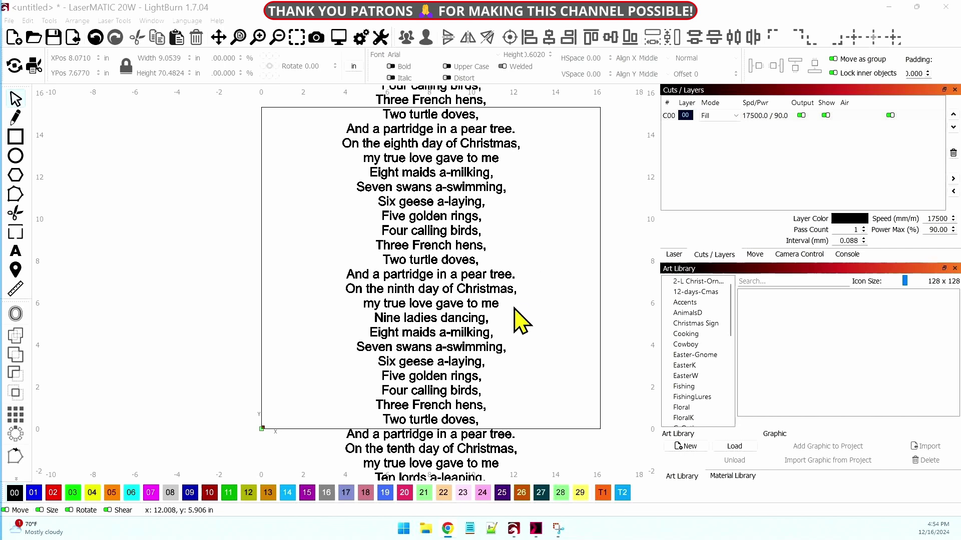
- Scroll and pan the canvas so the whole lyrics poem is centred in view
scroll(551, 303, down, 6)
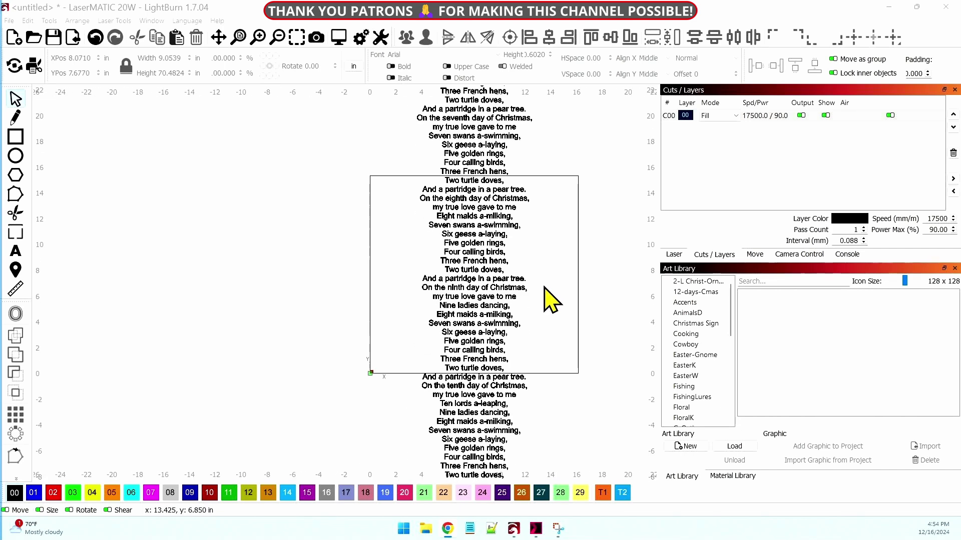
scroll(550, 302, down, 3)
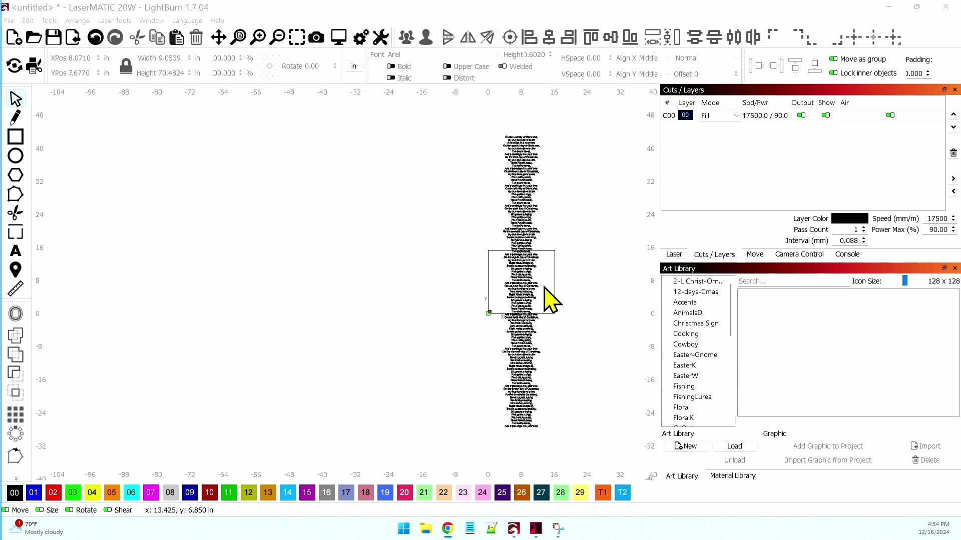
drag(589, 300, 505, 275)
scroll(504, 275, up, 1)
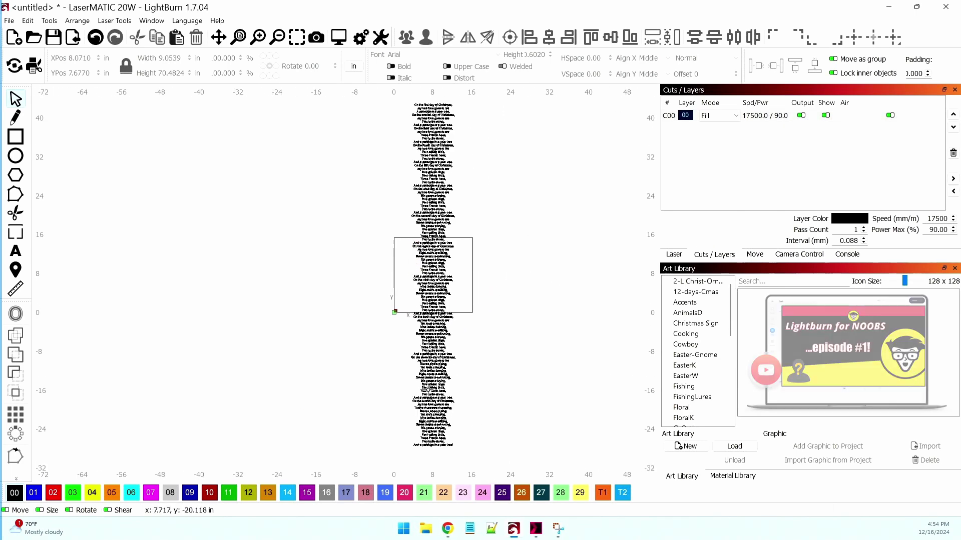
scroll(411, 168, up, 5)
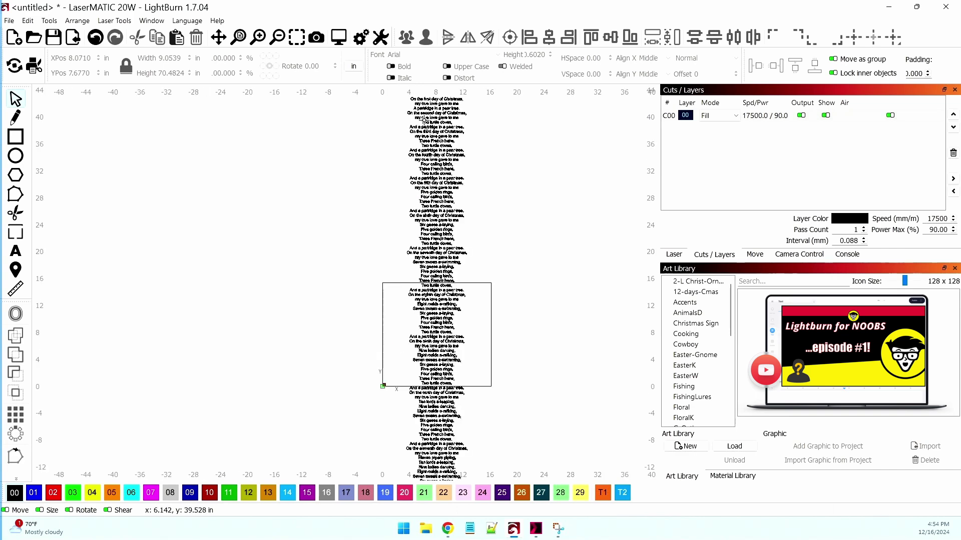
scroll(437, 247, up, 3)
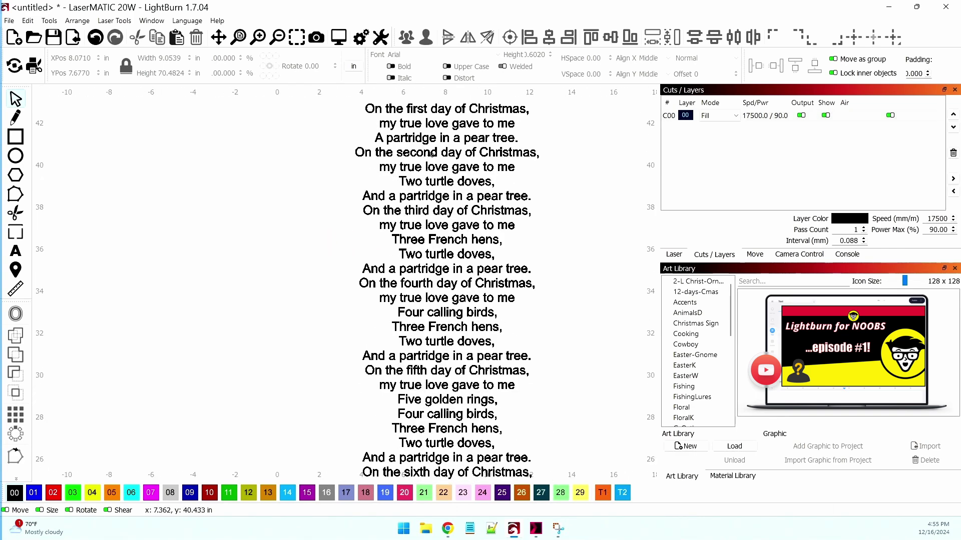
- Enter text editing on the lyrics and erase part of the word 'third'
double_click(435, 150)
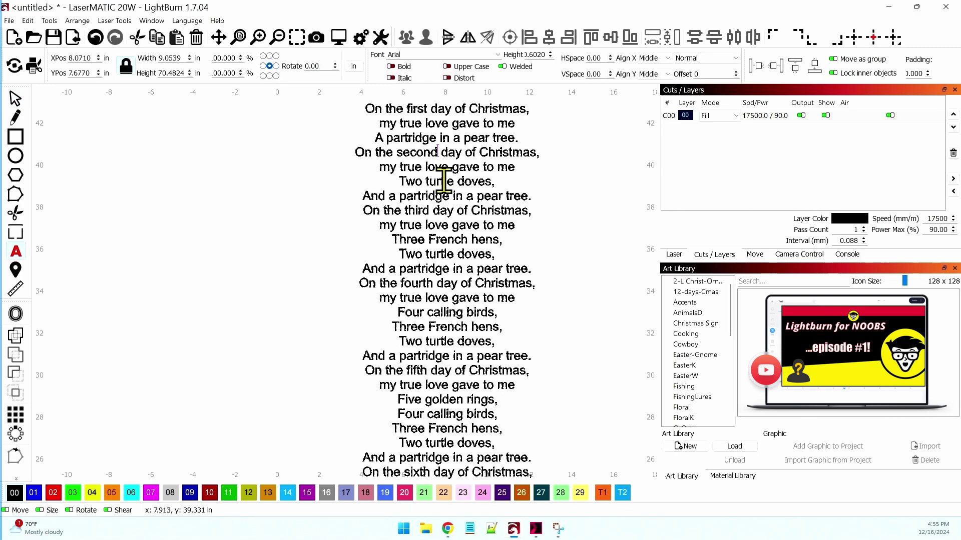
key(Down)
key(Down)
key(Down)
key(Down)
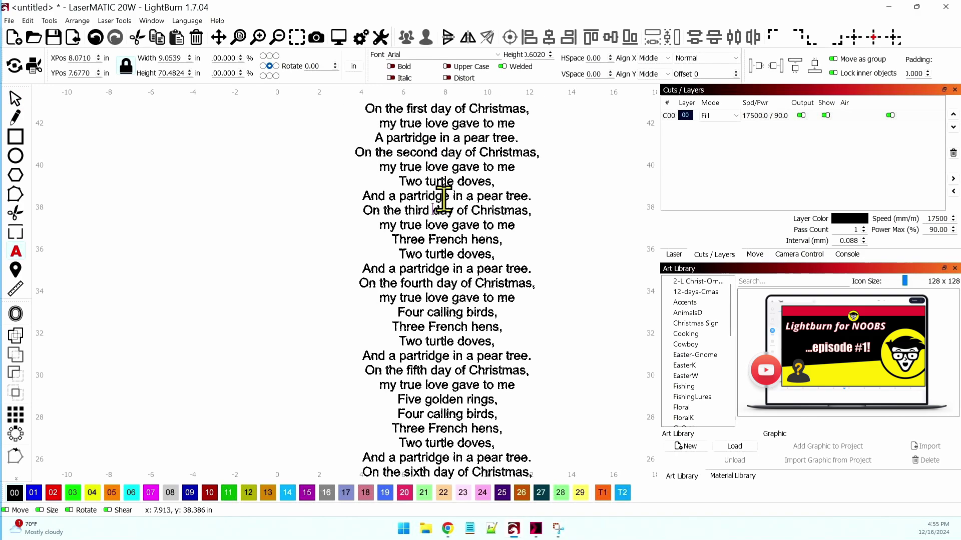
key(BackSpace)
key(BackSpace)
key(BackSpace)
key(BackSpace)
key(BackSpace)
key(BackSpace)
key(BackSpace)
key(BackSpace)
key(BackSpace)
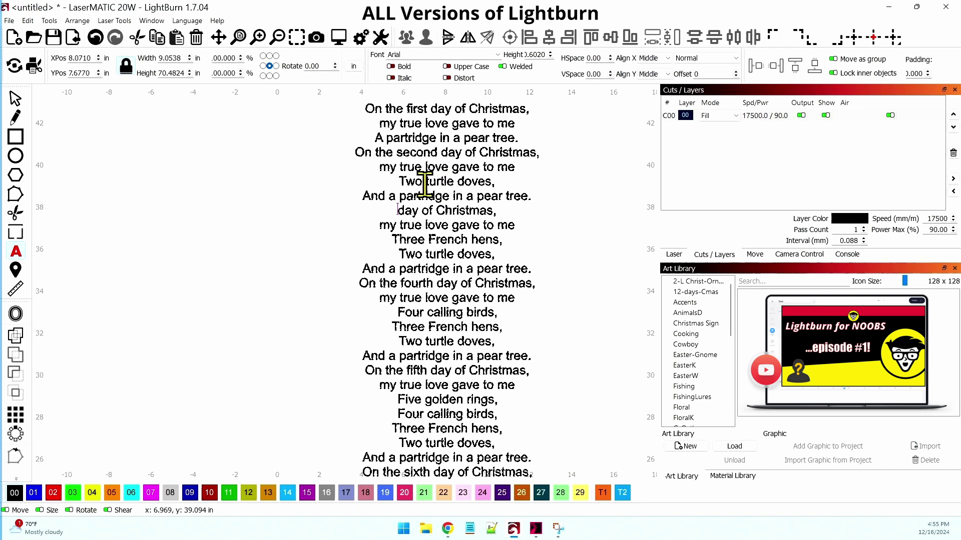
- Undo the deletion to restore 'third', then select the whole lyrics text block
click(93, 43)
click(94, 43)
click(94, 43)
click(95, 43)
click(95, 43)
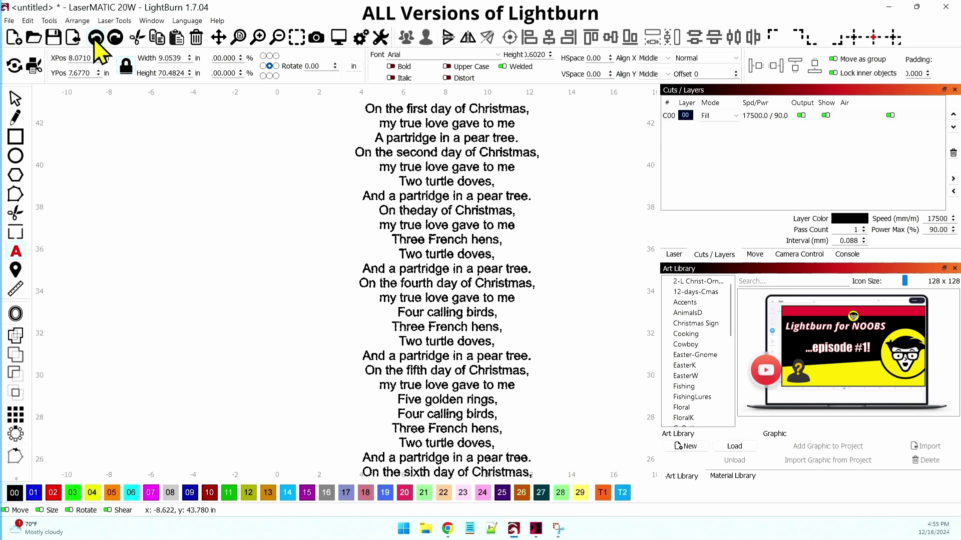
click(95, 43)
click(95, 43)
click(95, 43)
click(95, 41)
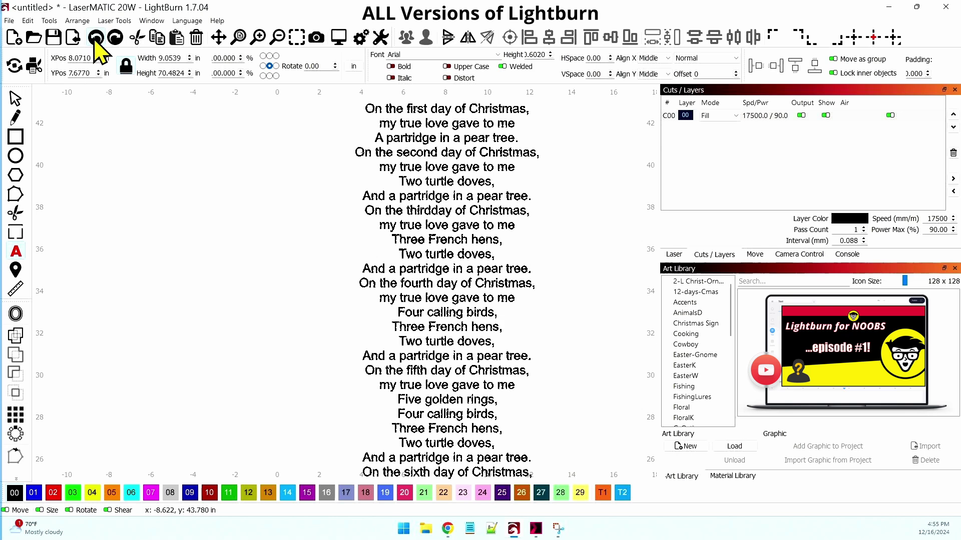
click(96, 40)
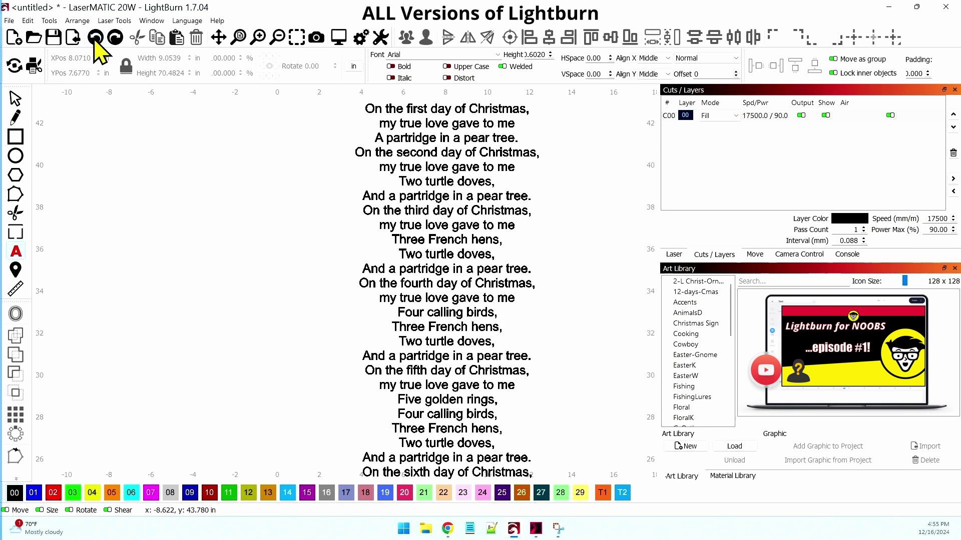
click(16, 100)
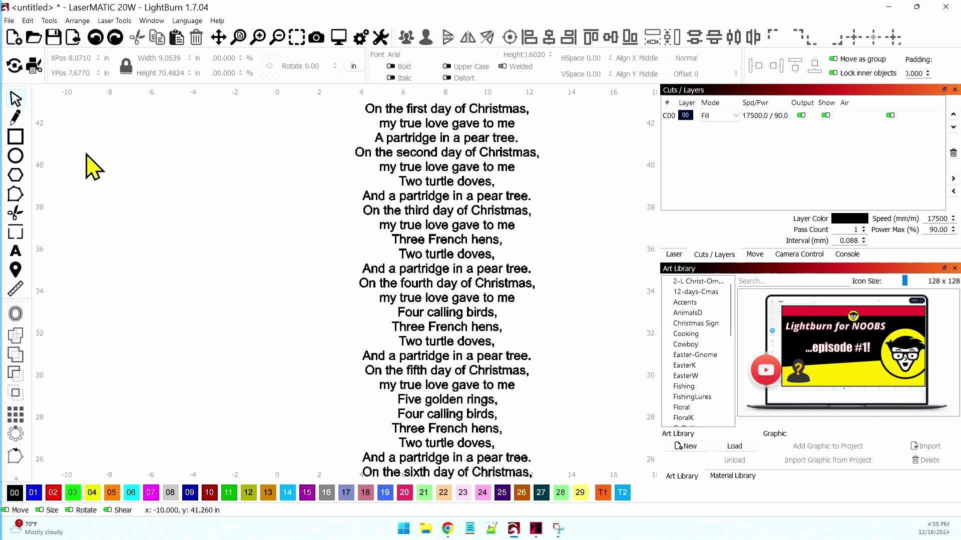
click(441, 212)
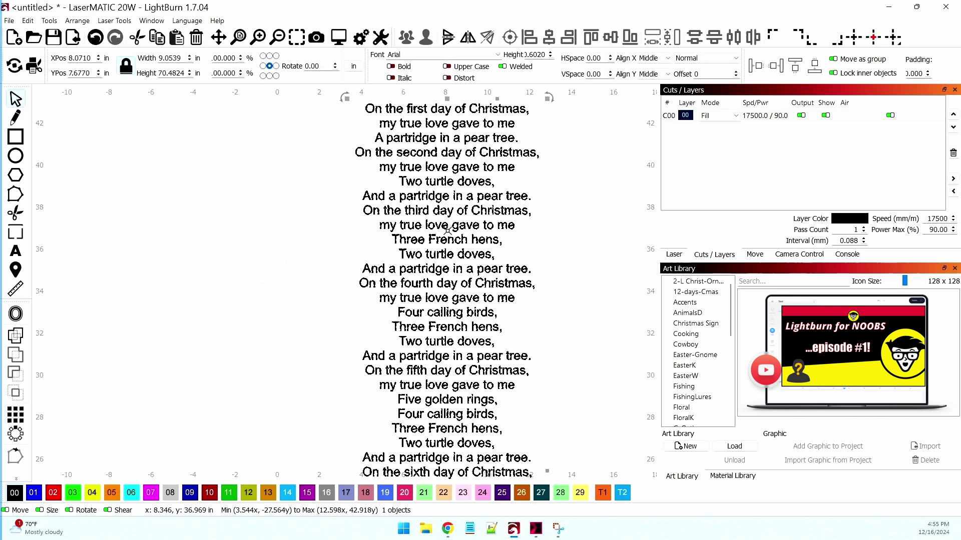
- Open the lyrics block in the Edit Text Shape dialog from its context menu
right_click(447, 201)
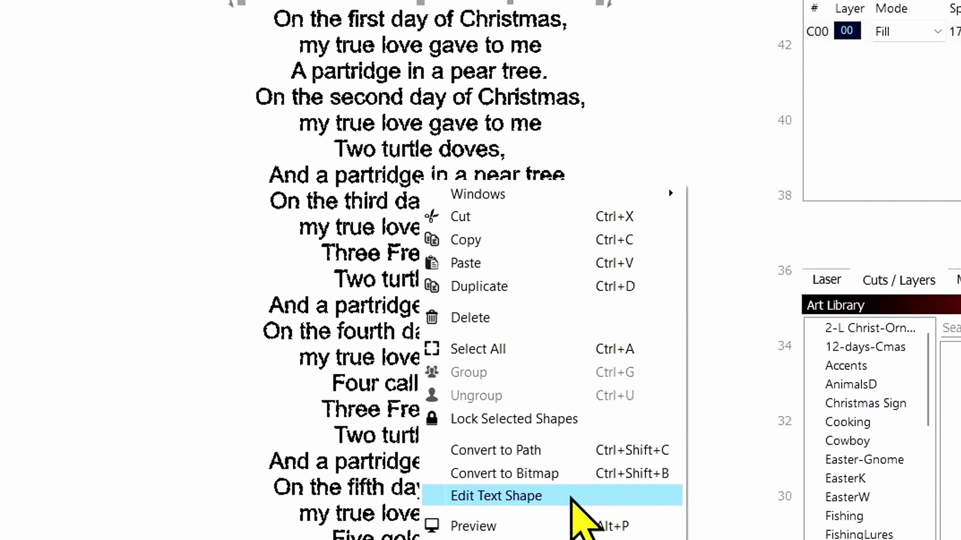
click(570, 496)
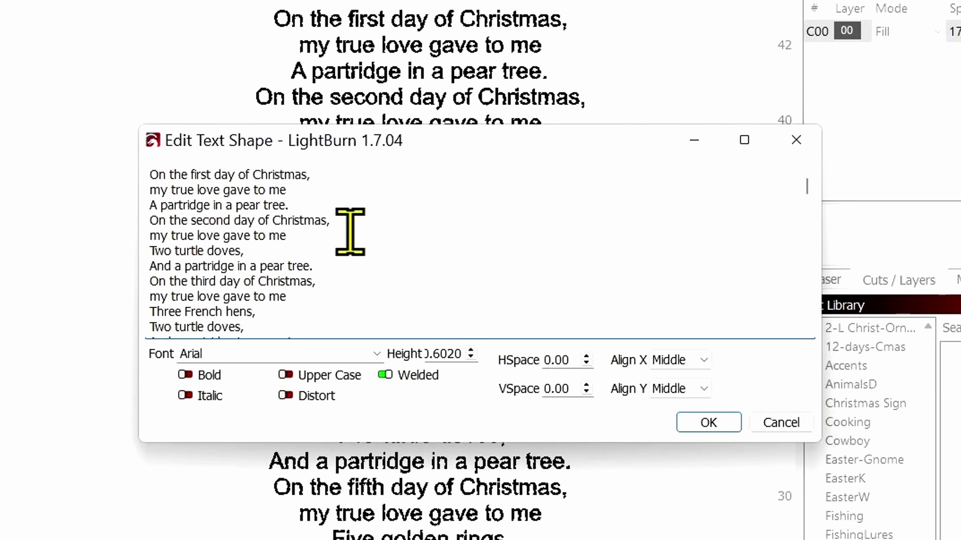
- Set Align X to Left and select the opening lines of the lyrics
click(702, 364)
click(652, 378)
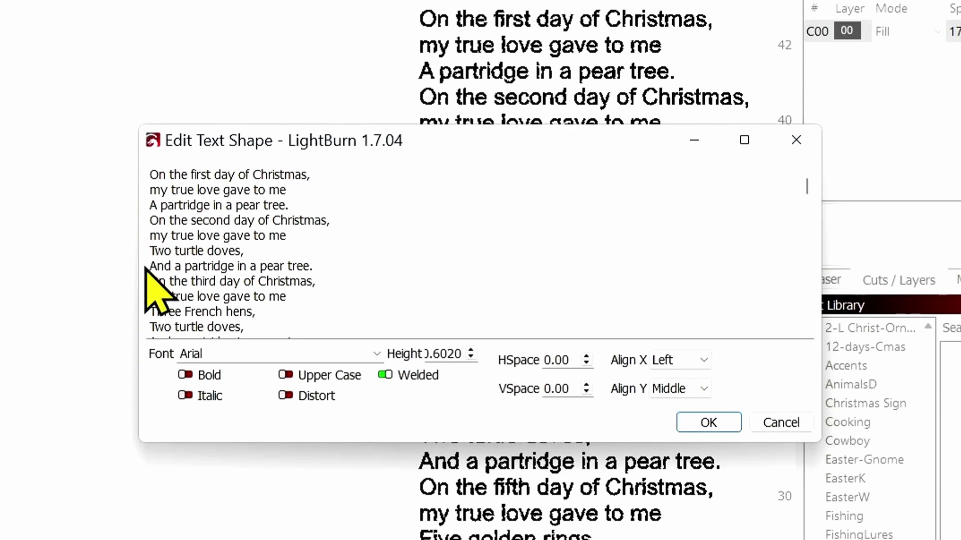
drag(150, 174, 328, 206)
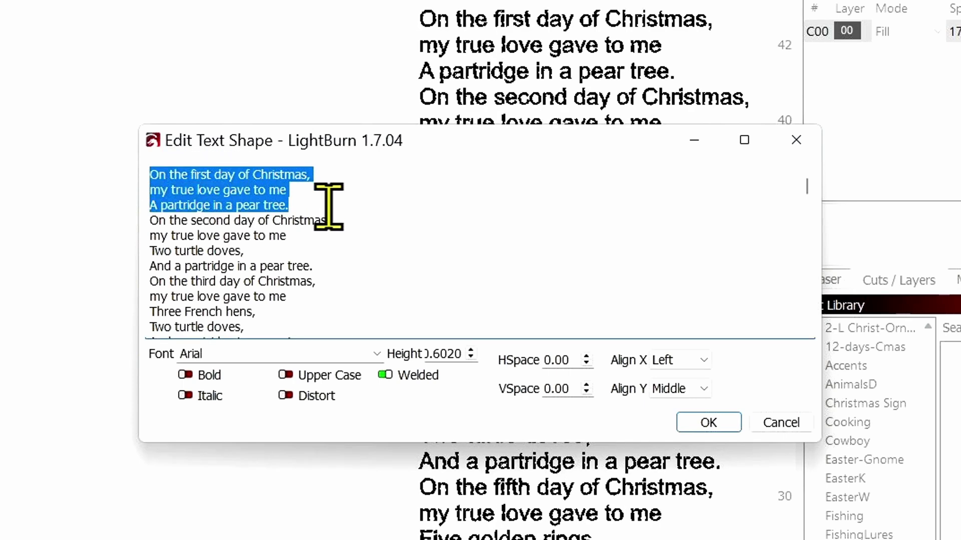
- Delete the first-day intro lines and blank line, and number the first line '1) A partridge in a pear tree'
click(313, 264)
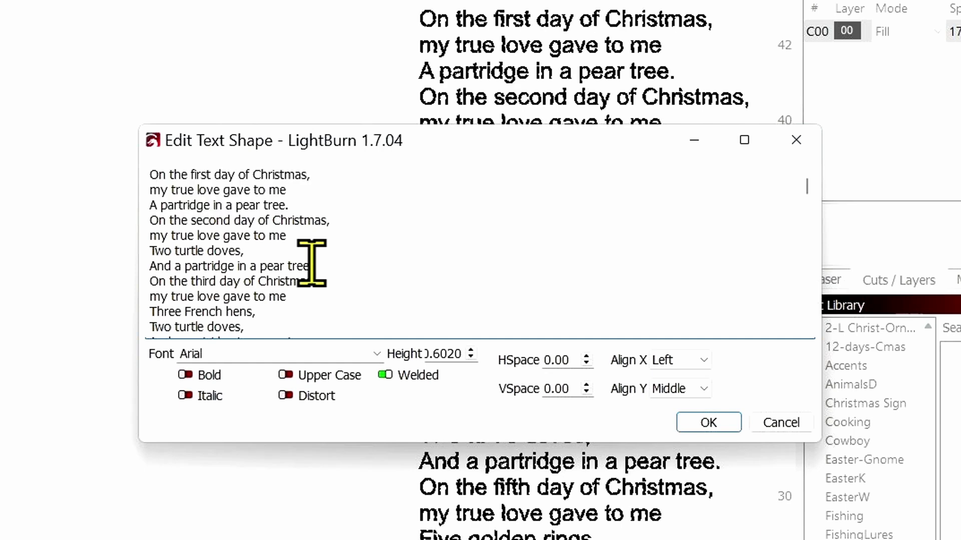
drag(149, 174, 347, 191)
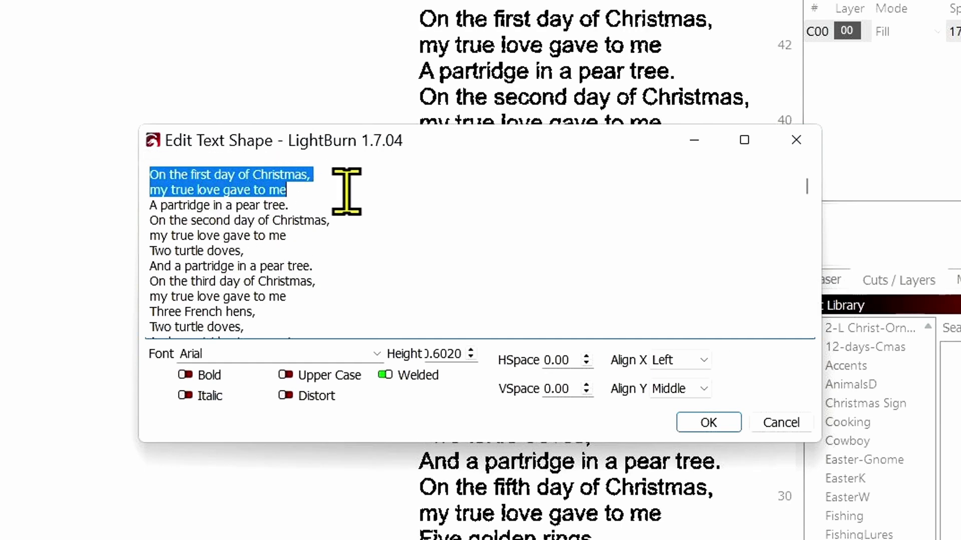
key(Delete)
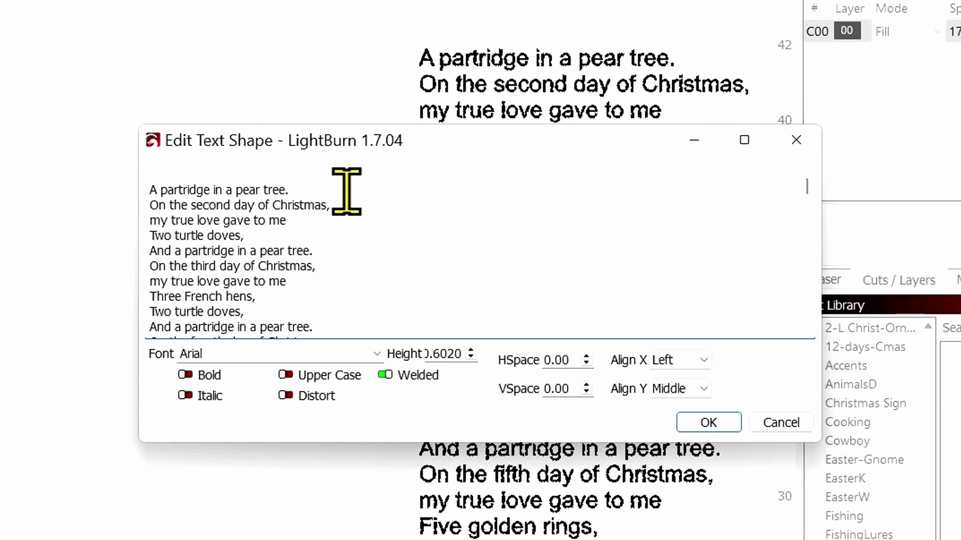
key(BackSpace)
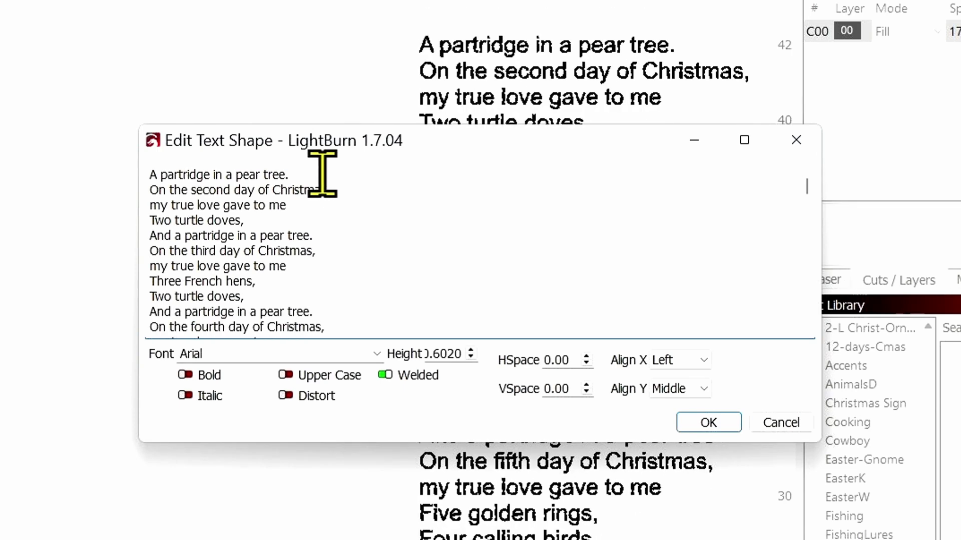
text(1))
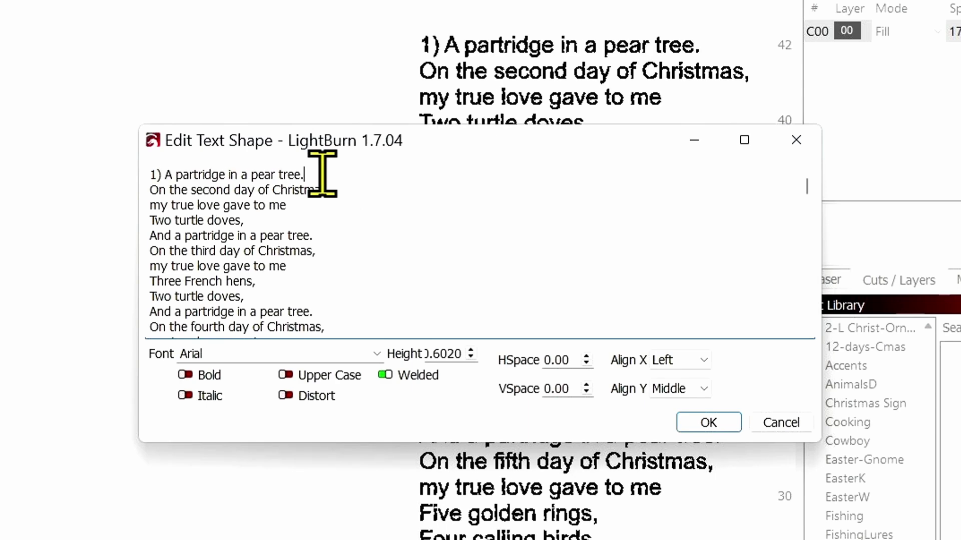
click(322, 174)
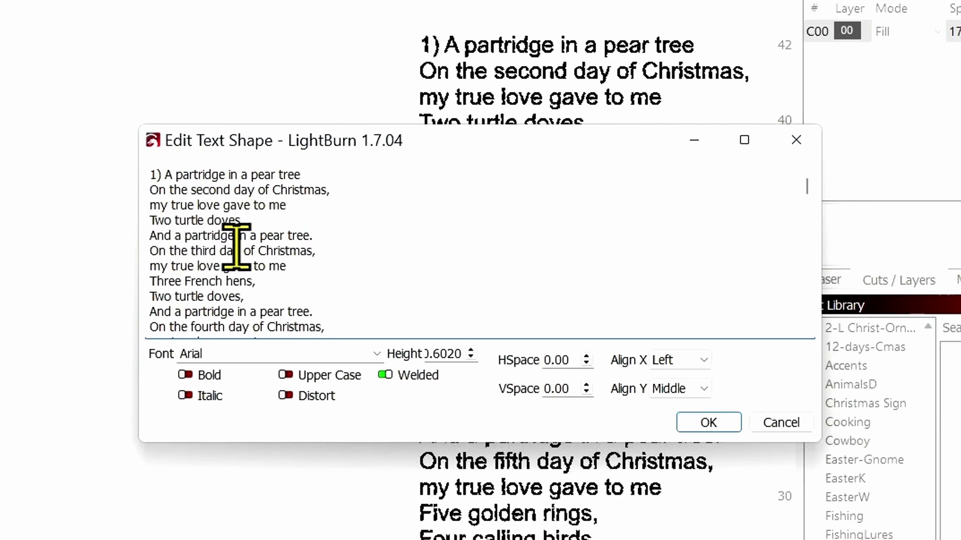
- Replace the second-day intro lines with '2) Two turtle doves', dropping its comma
drag(150, 191, 345, 200)
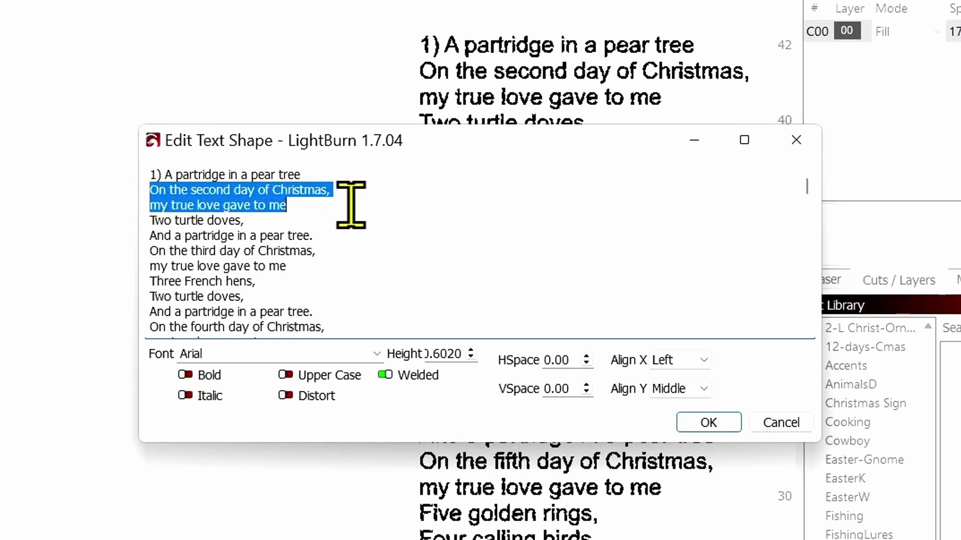
key(Delete)
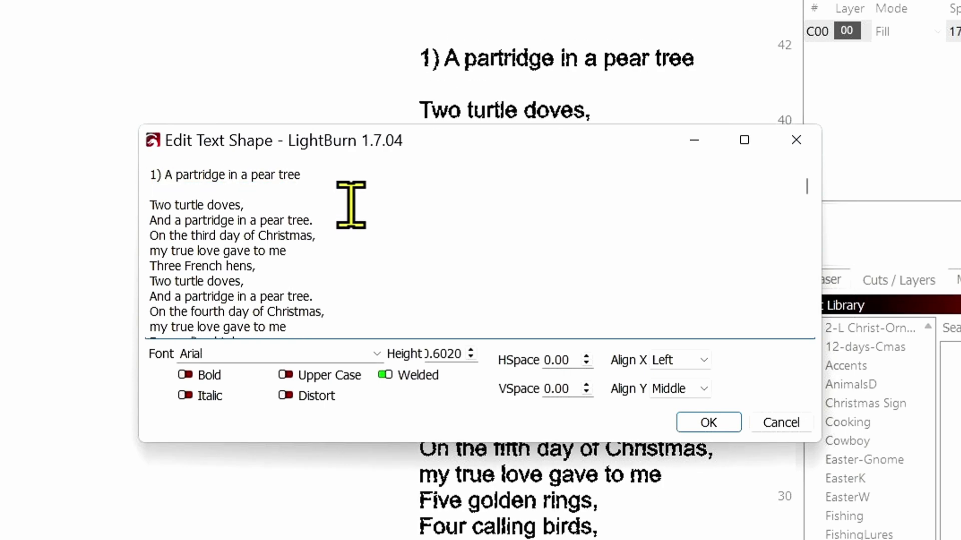
key(BackSpace)
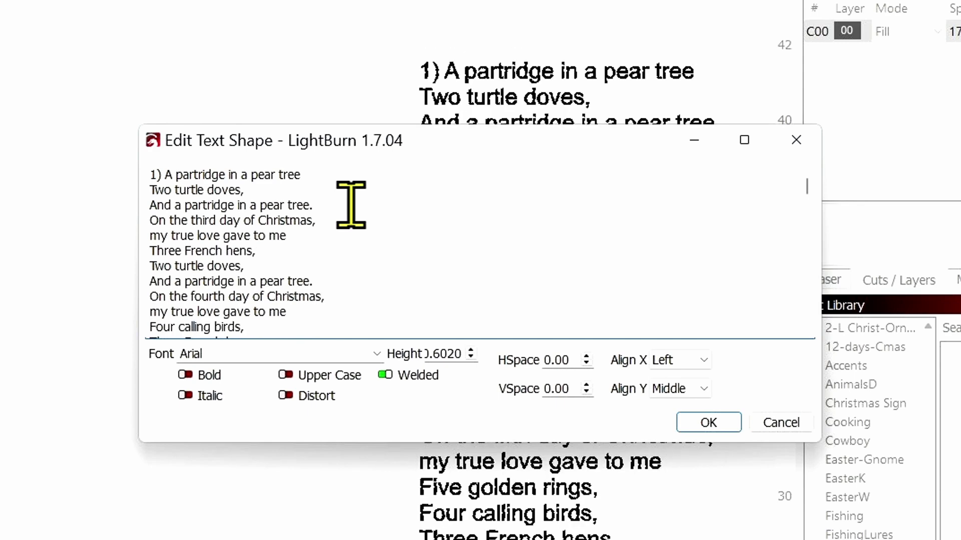
text(2))
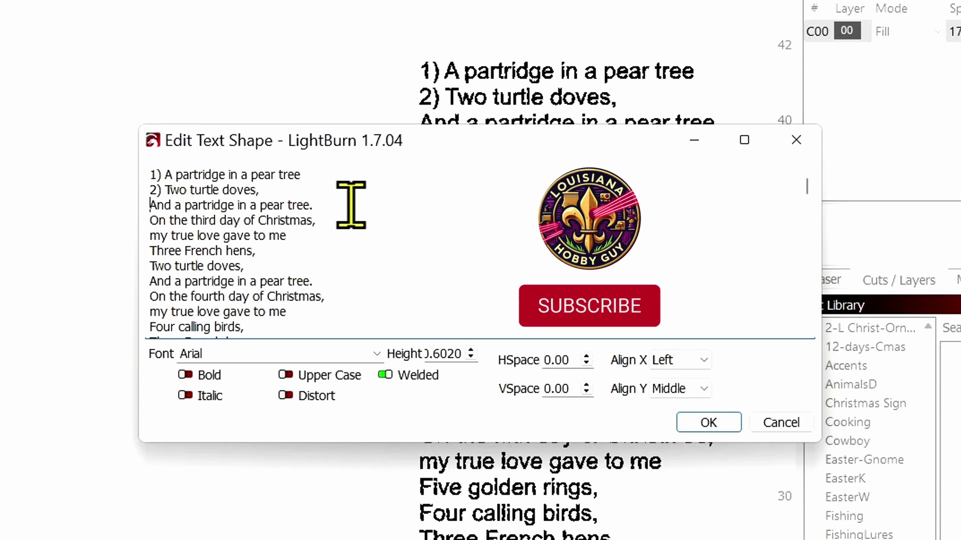
key(BackSpace)
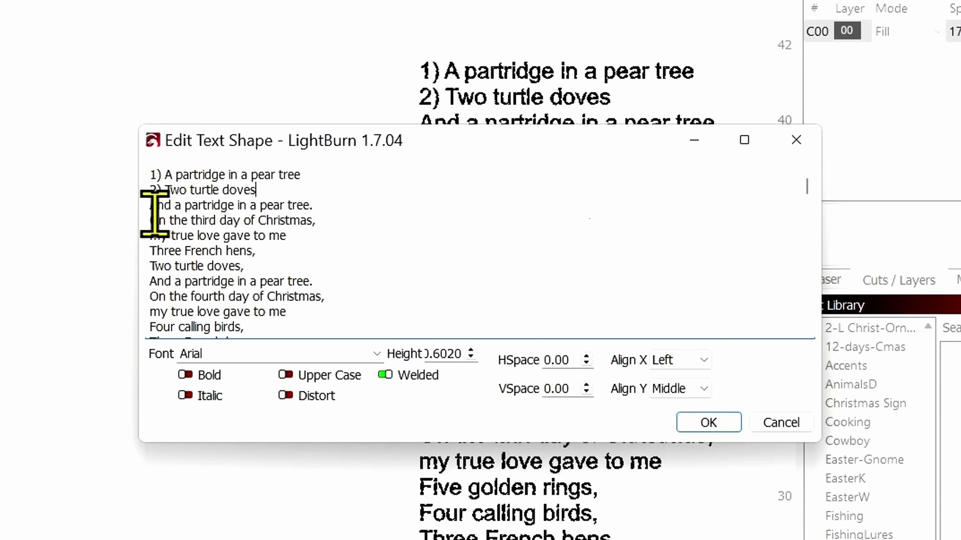
- Replace the third-day intro lines with '3) And a partridge in a pear tree'
drag(154, 215, 345, 236)
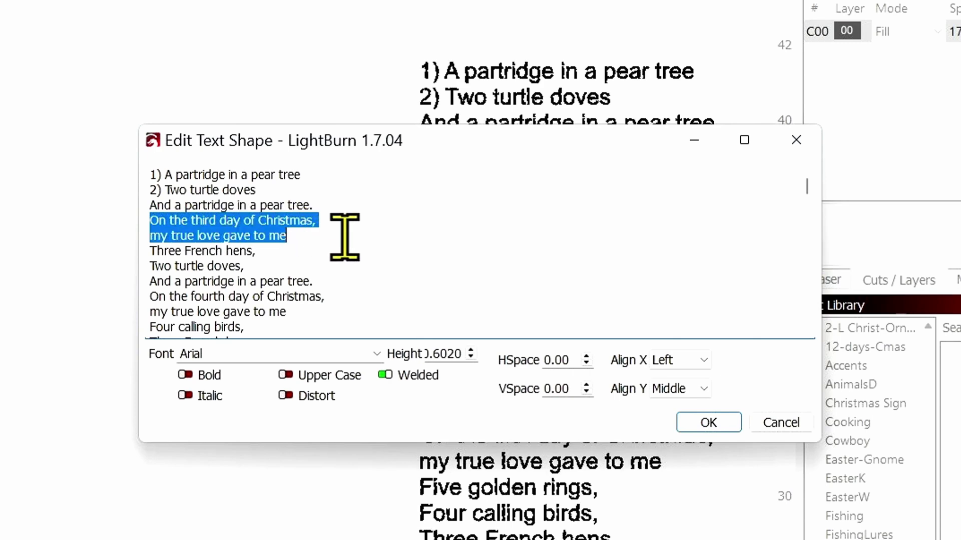
key(BackSpace)
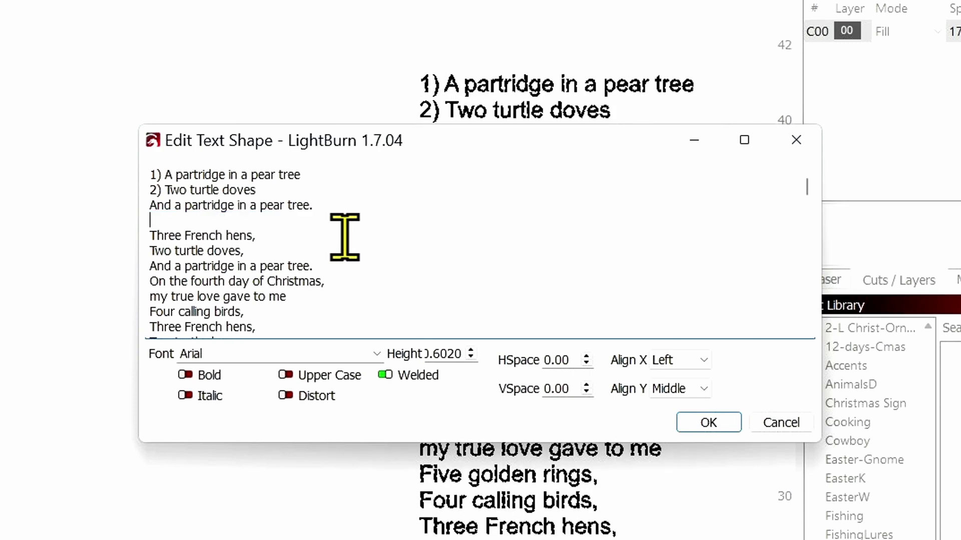
text(3)
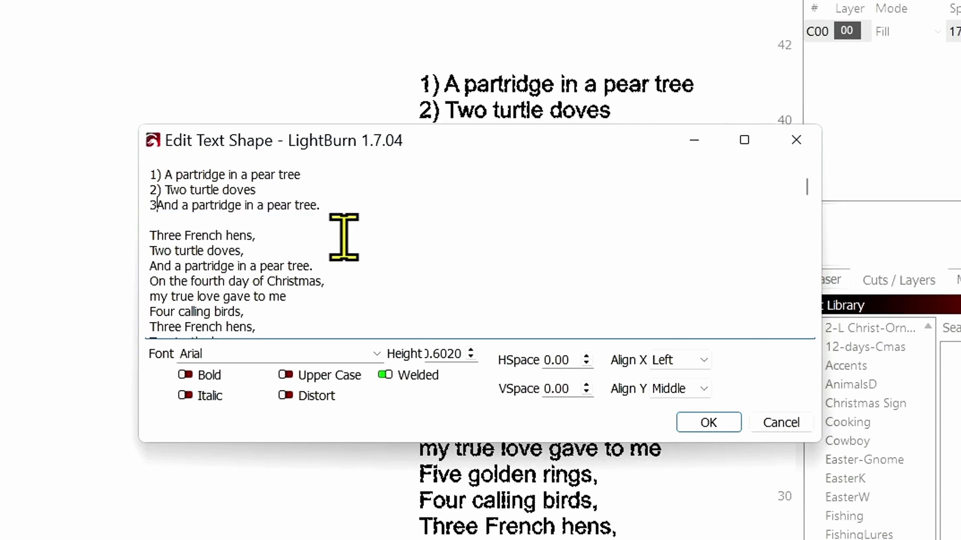
text())
click(350, 201)
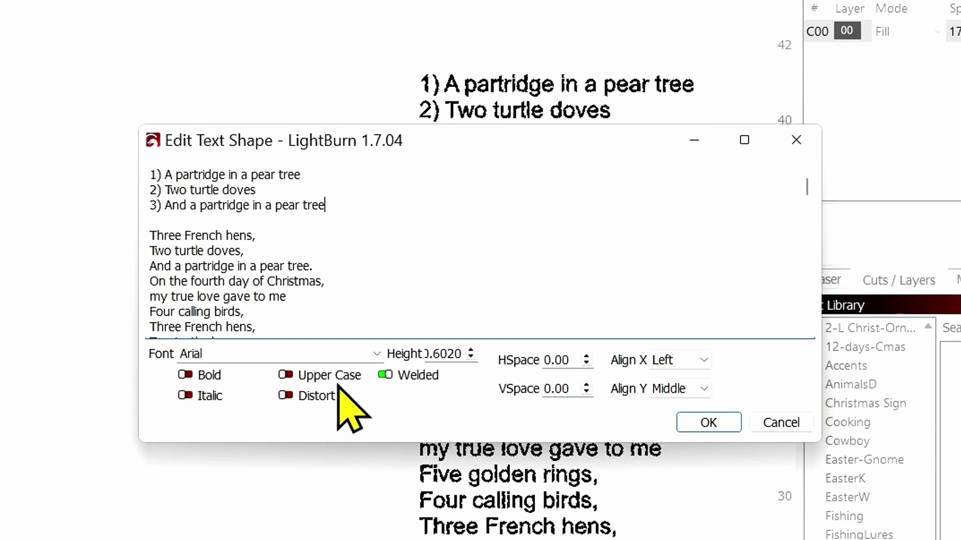
- Make the lyrics text bold italic and apply the edits with OK
click(189, 376)
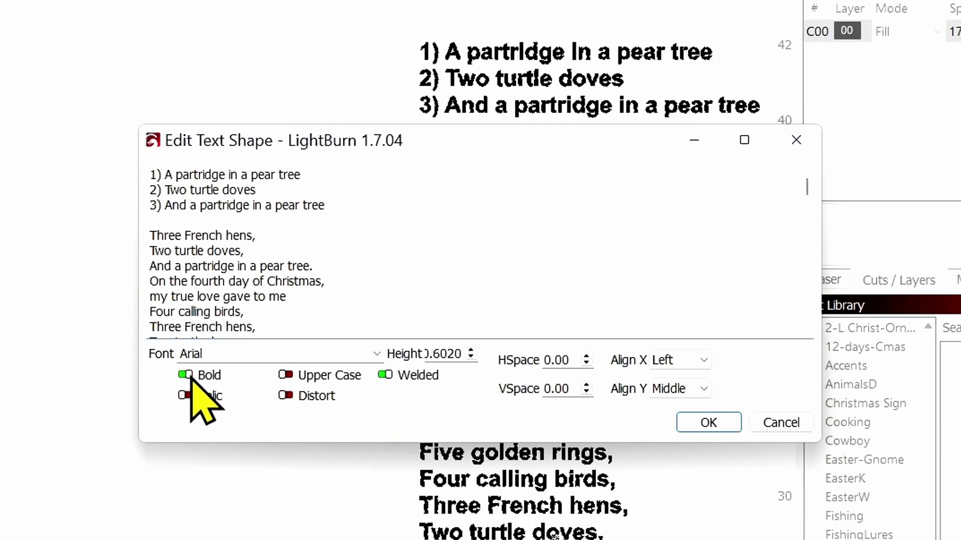
click(186, 396)
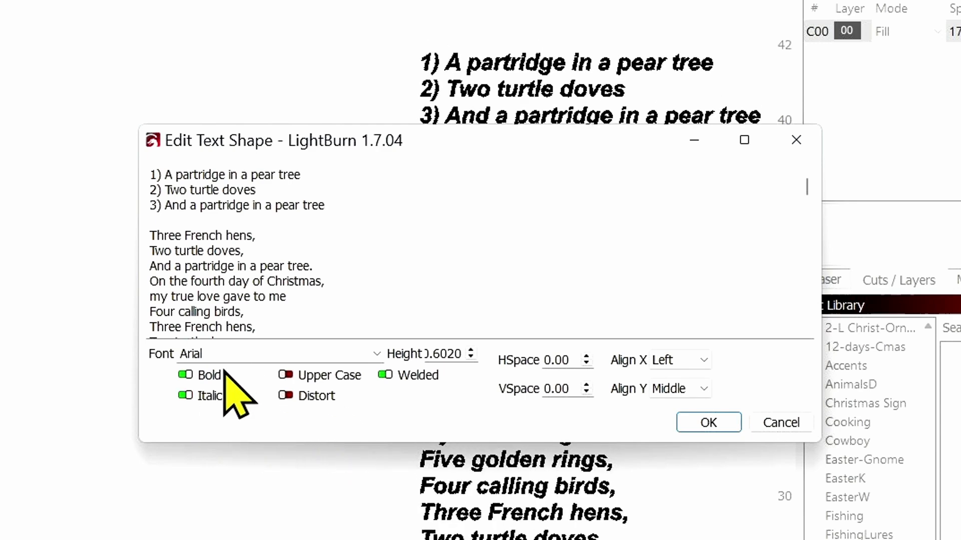
scroll(379, 242, down, 1)
scroll(379, 241, down, 3)
scroll(380, 242, up, 4)
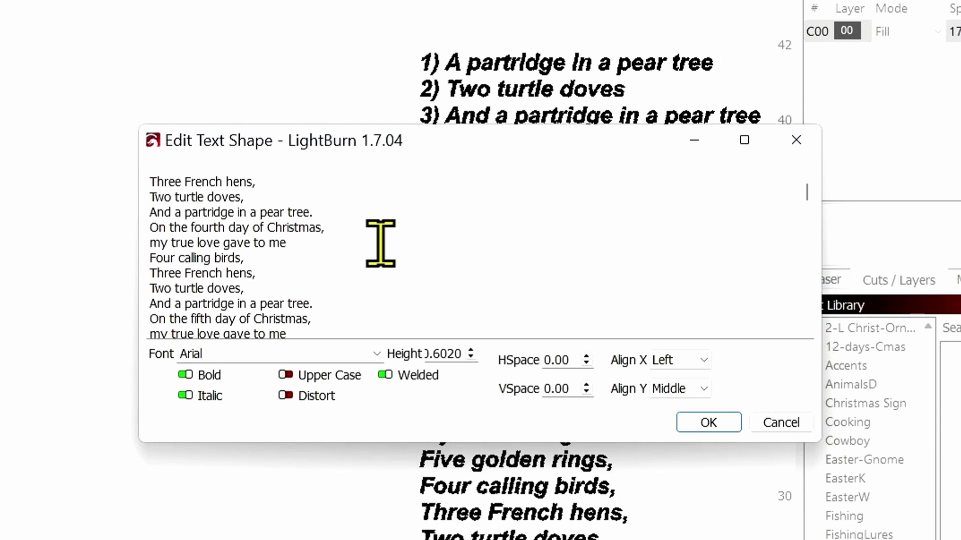
click(708, 423)
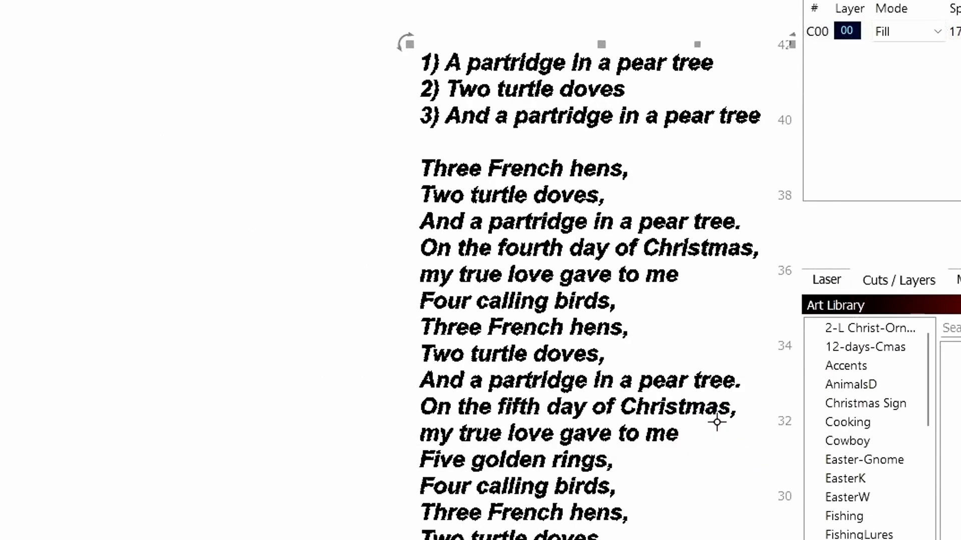
scroll(655, 393, down, 1)
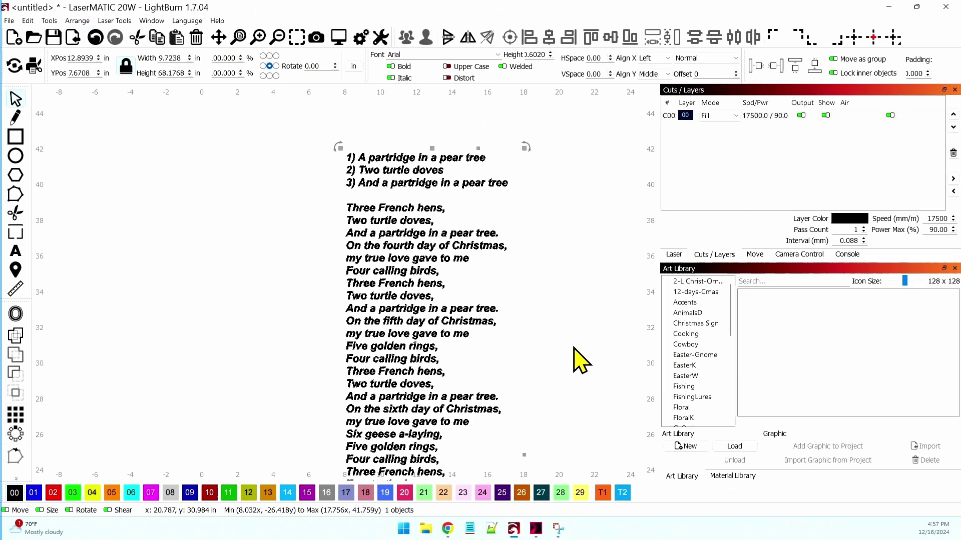